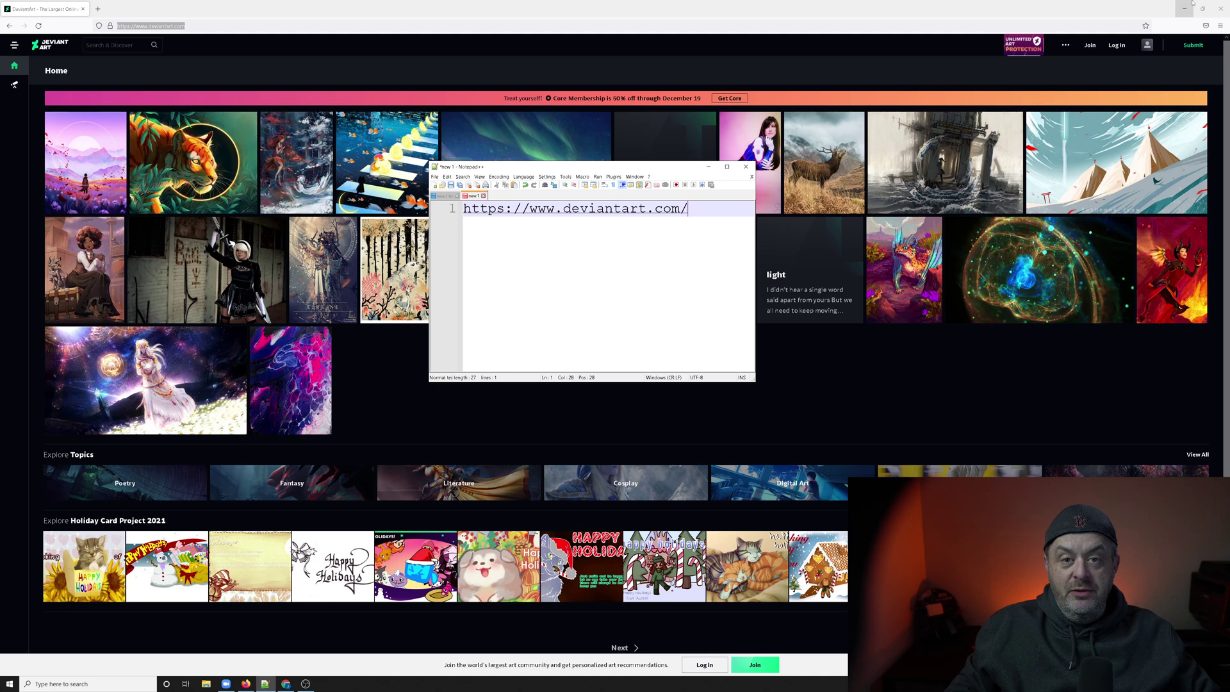
Step: Minimize Notepad++ and bring up DeviantArt's empty Join sign-up form
{"action": "left_click", "coordinate": [711, 165]}
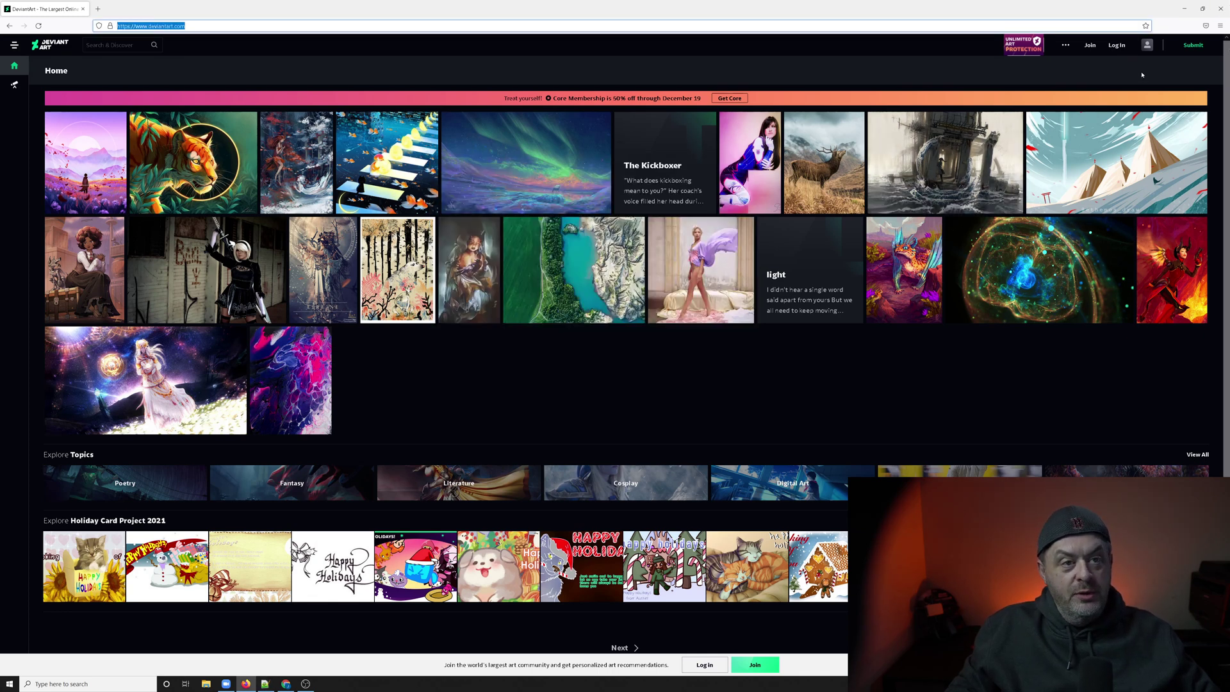
{"action": "left_click", "coordinate": [1091, 44]}
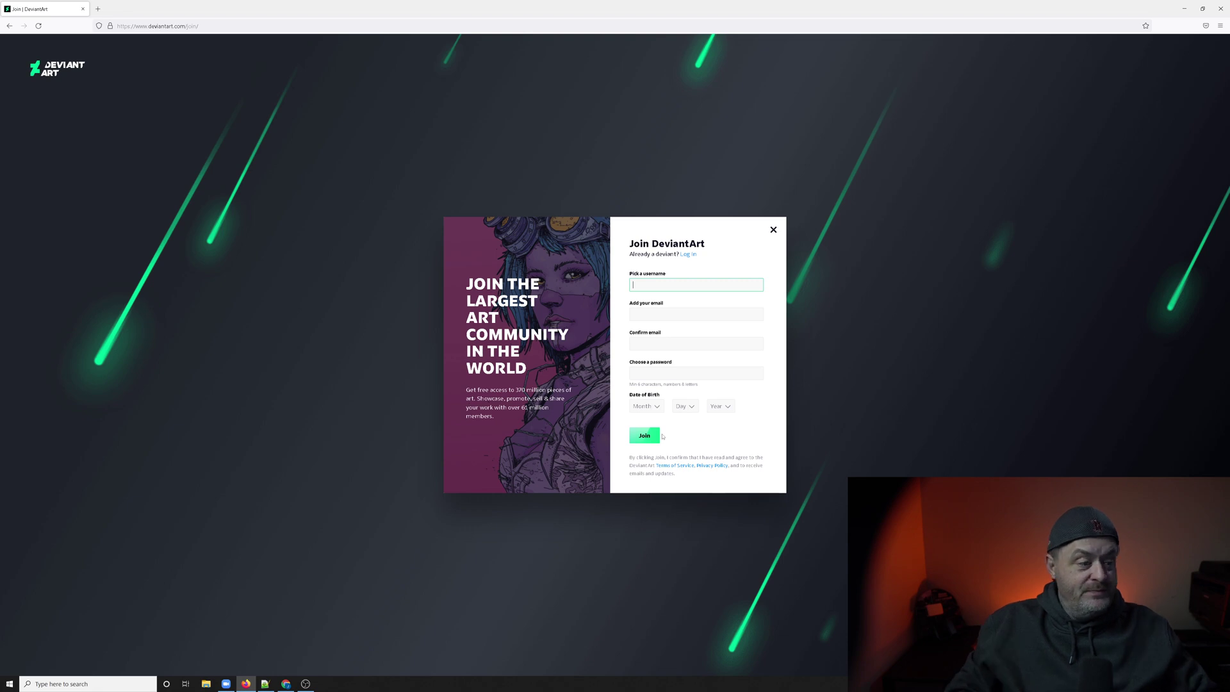
Step: Switch to the signed-in Chrome window and open your new profile via the avatar menu
{"action": "left_click", "coordinate": [285, 683]}
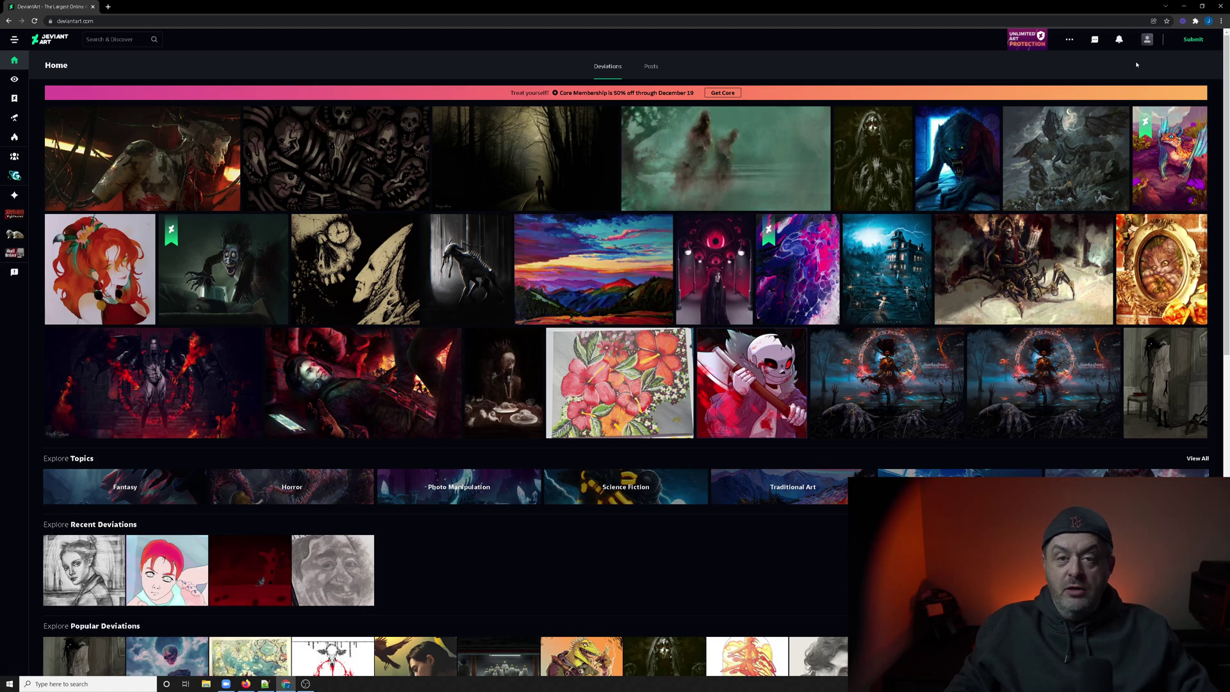
{"action": "left_click", "coordinate": [1146, 39]}
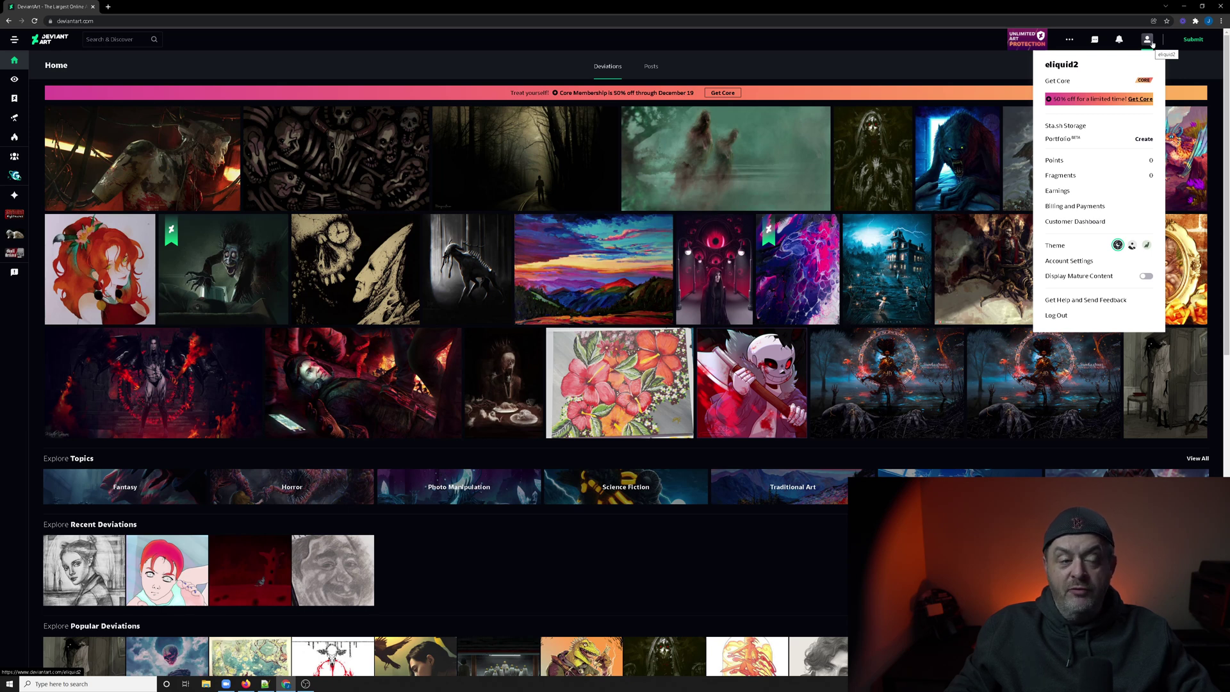
{"action": "left_click", "coordinate": [1062, 64]}
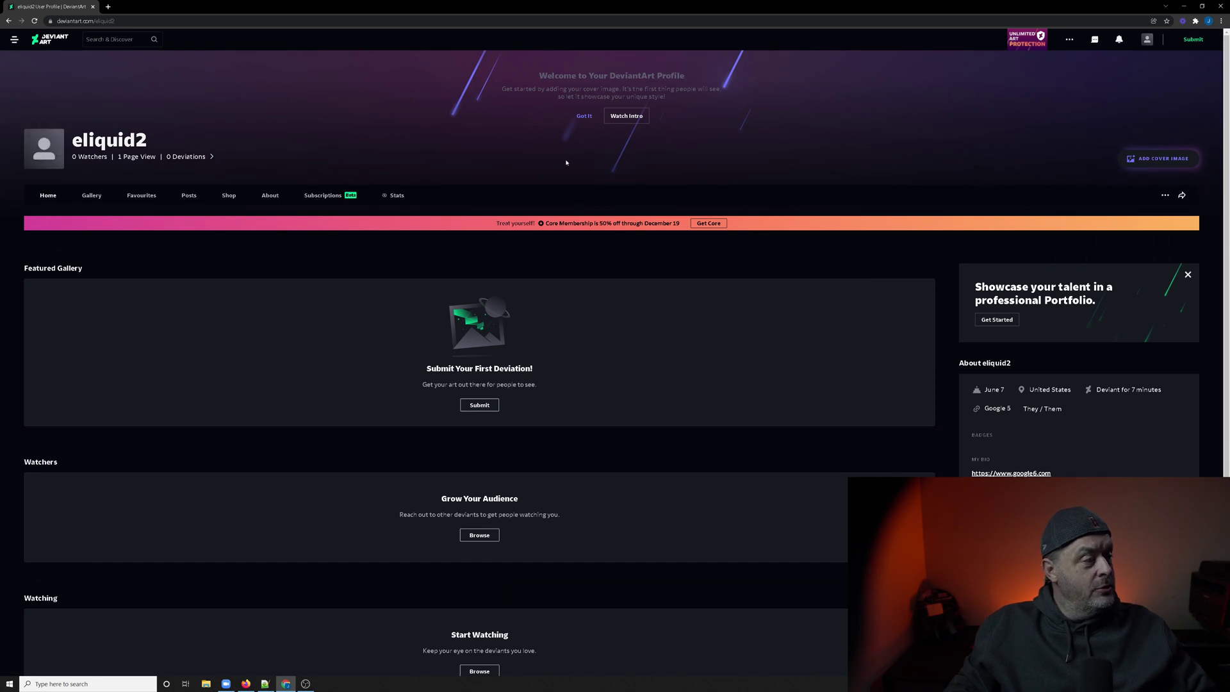
Step: Show the profile's About tab and open its My Info editor
{"action": "left_click", "coordinate": [271, 195]}
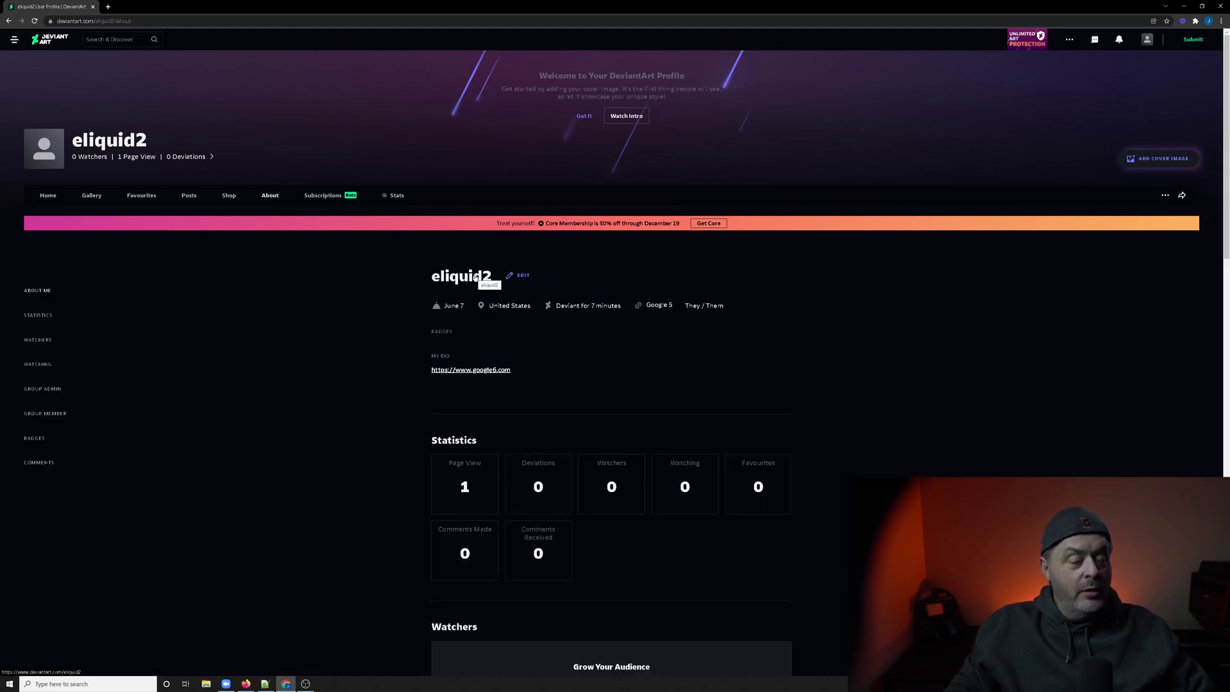
{"action": "mouse_move", "coordinate": [462, 276]}
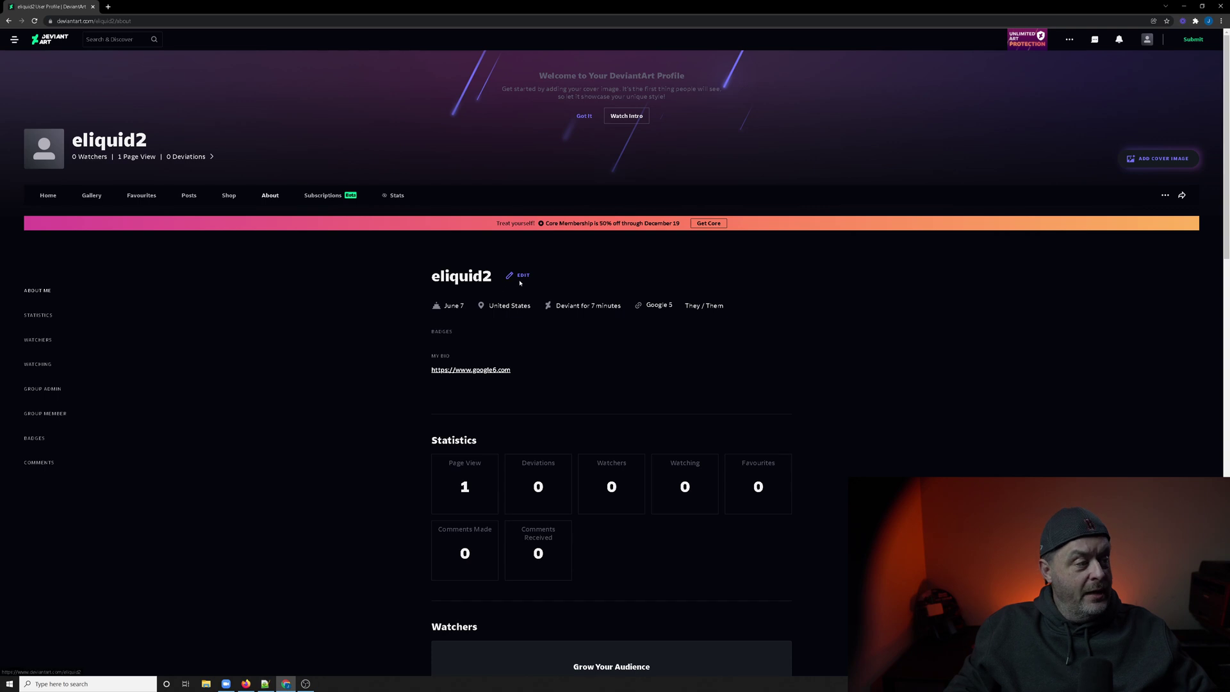
{"action": "left_click", "coordinate": [522, 279]}
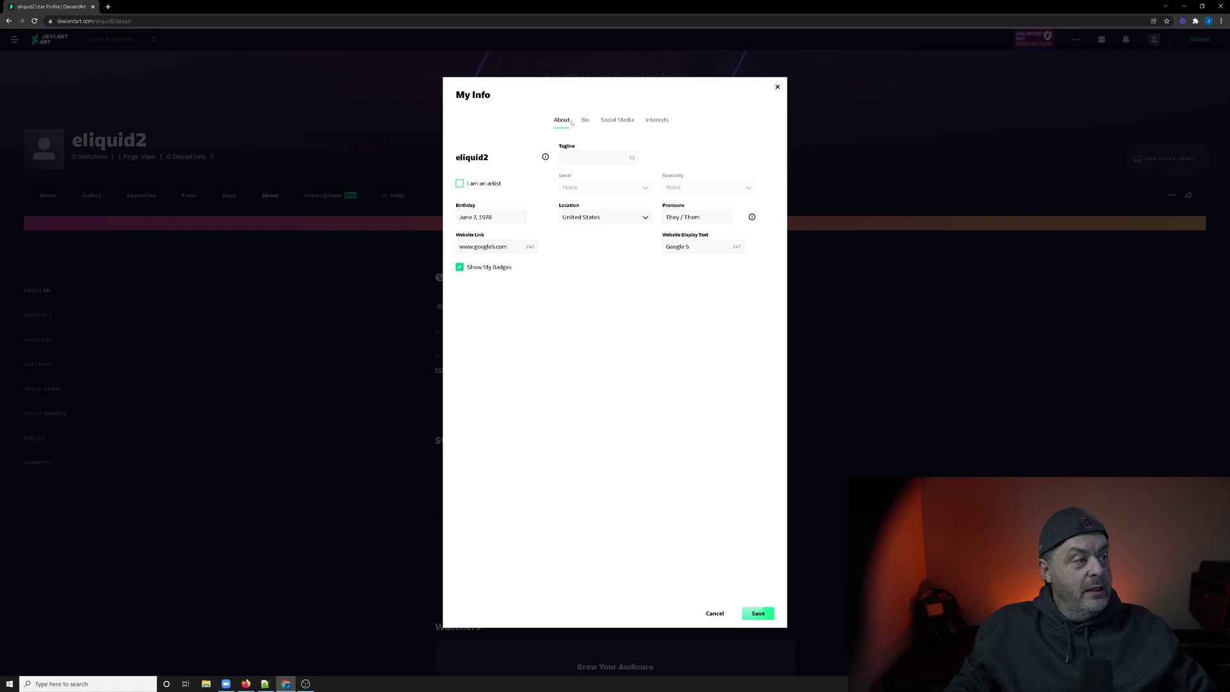
Step: Inspect the Website Link and Website Display Text values, then view the bio's website link
{"action": "left_click", "coordinate": [509, 246]}
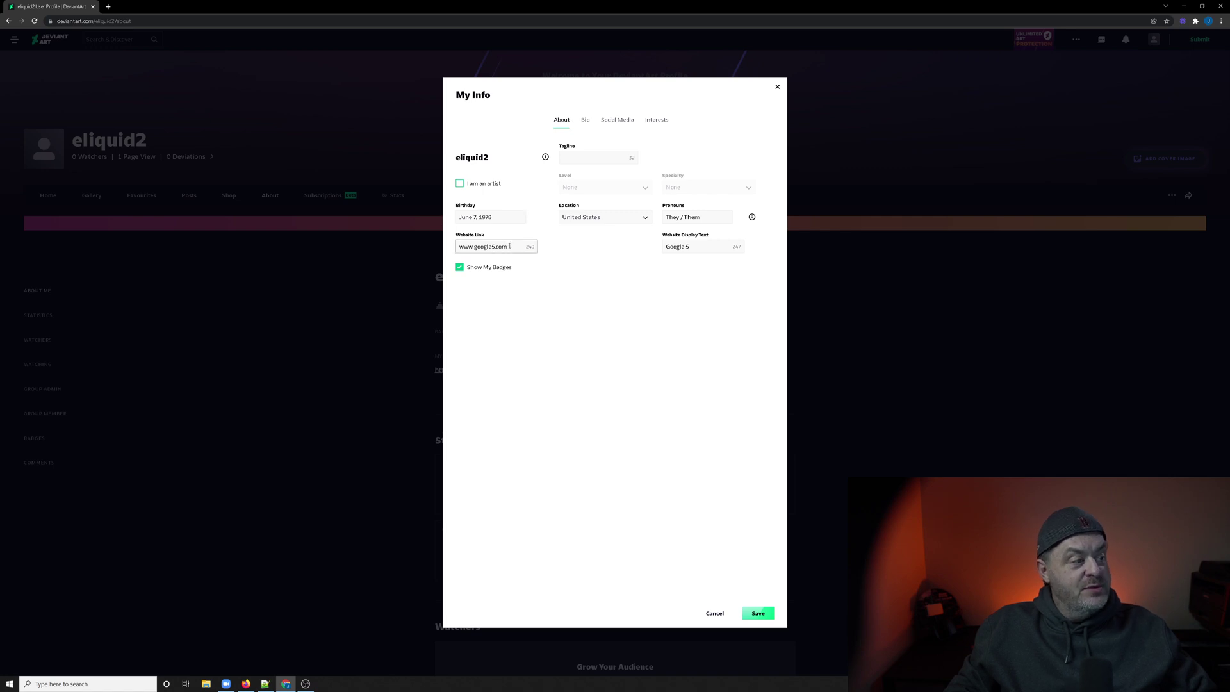
{"action": "left_click", "coordinate": [695, 246]}
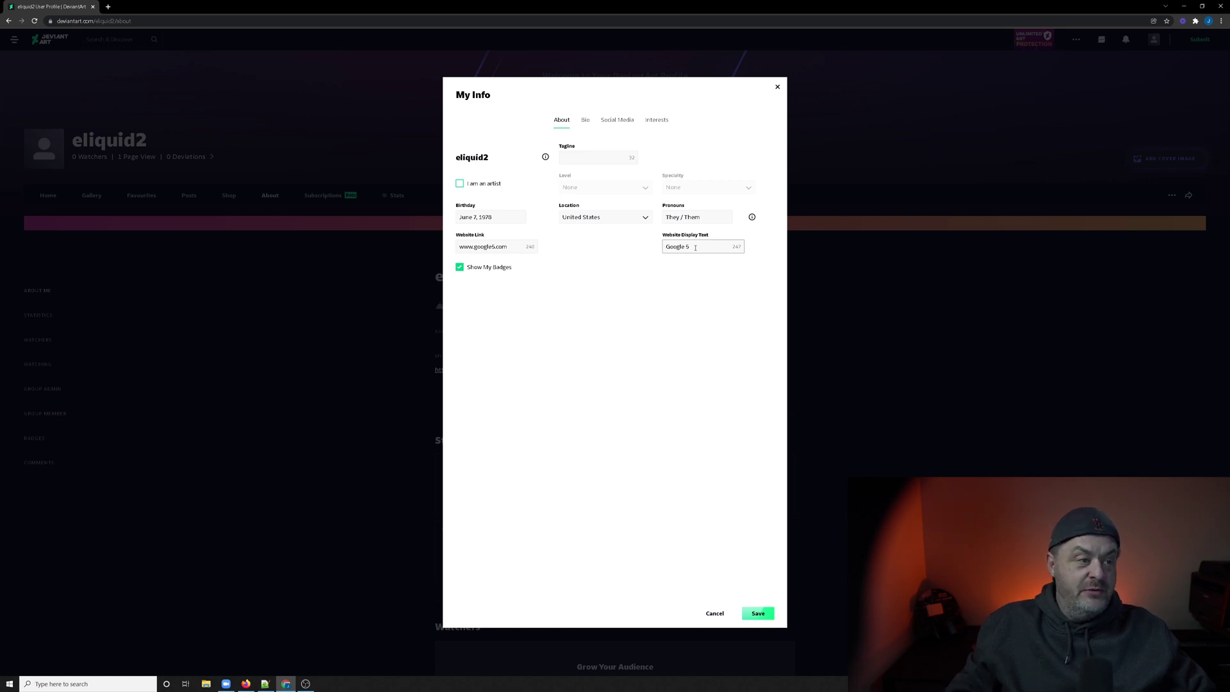
{"action": "left_click", "coordinate": [615, 317]}
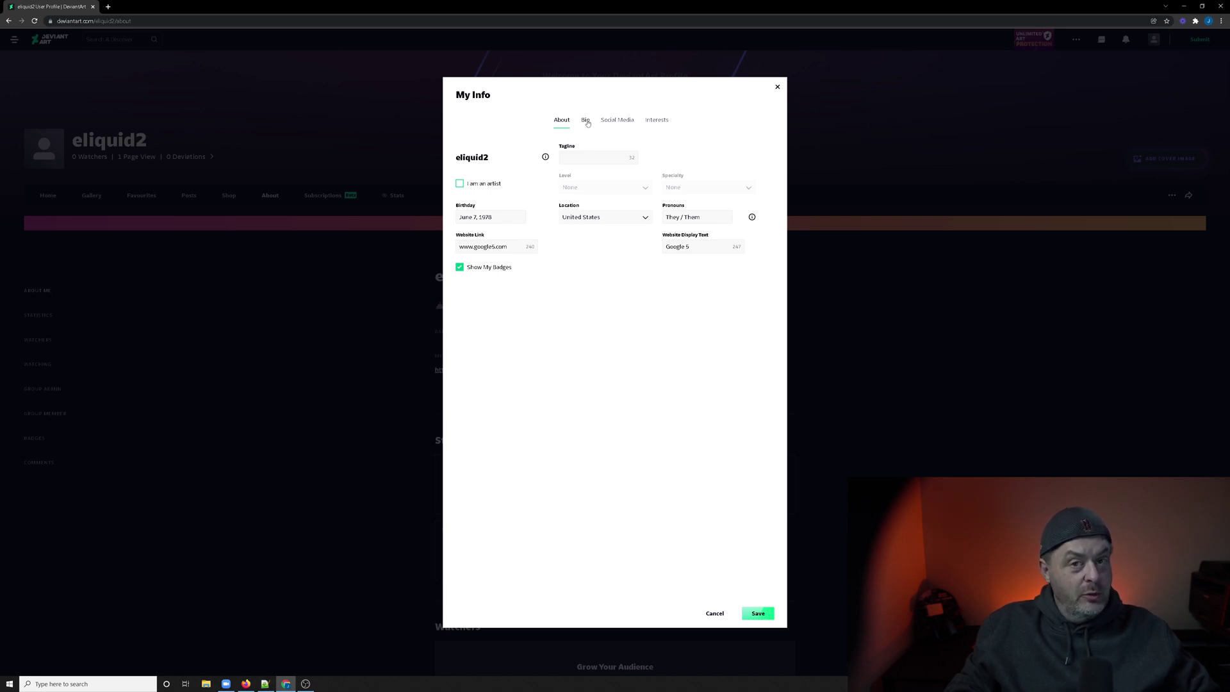
{"action": "left_click", "coordinate": [585, 119]}
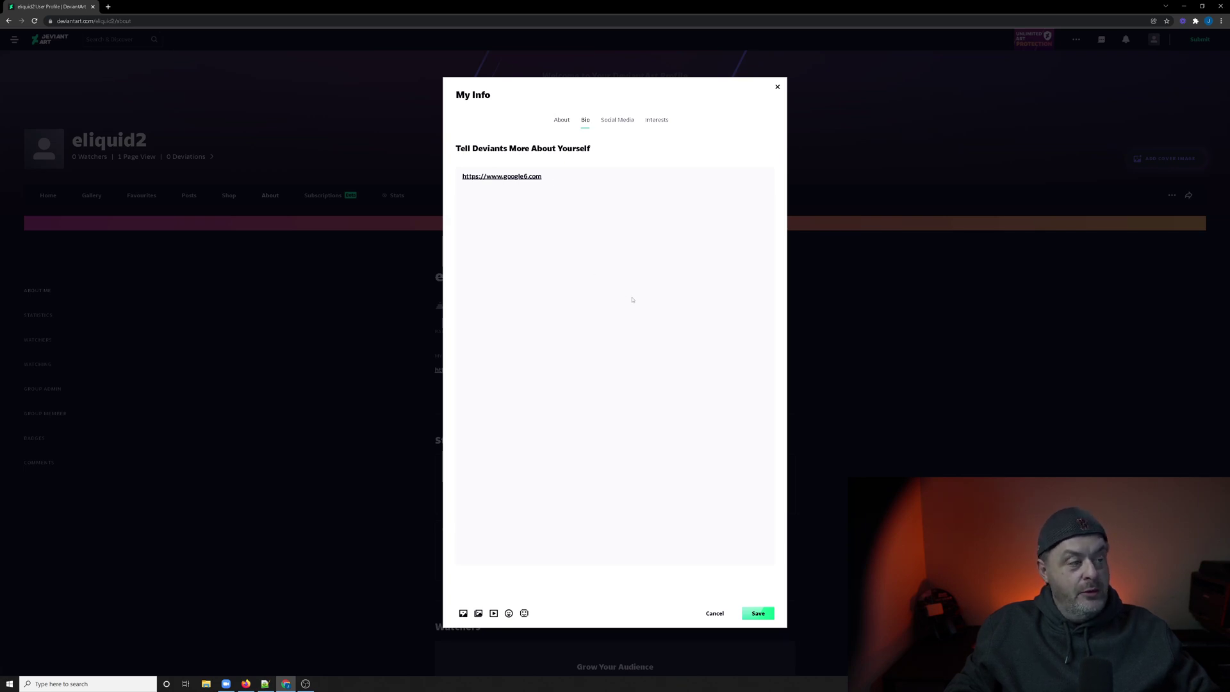
{"action": "left_click", "coordinate": [778, 88]}
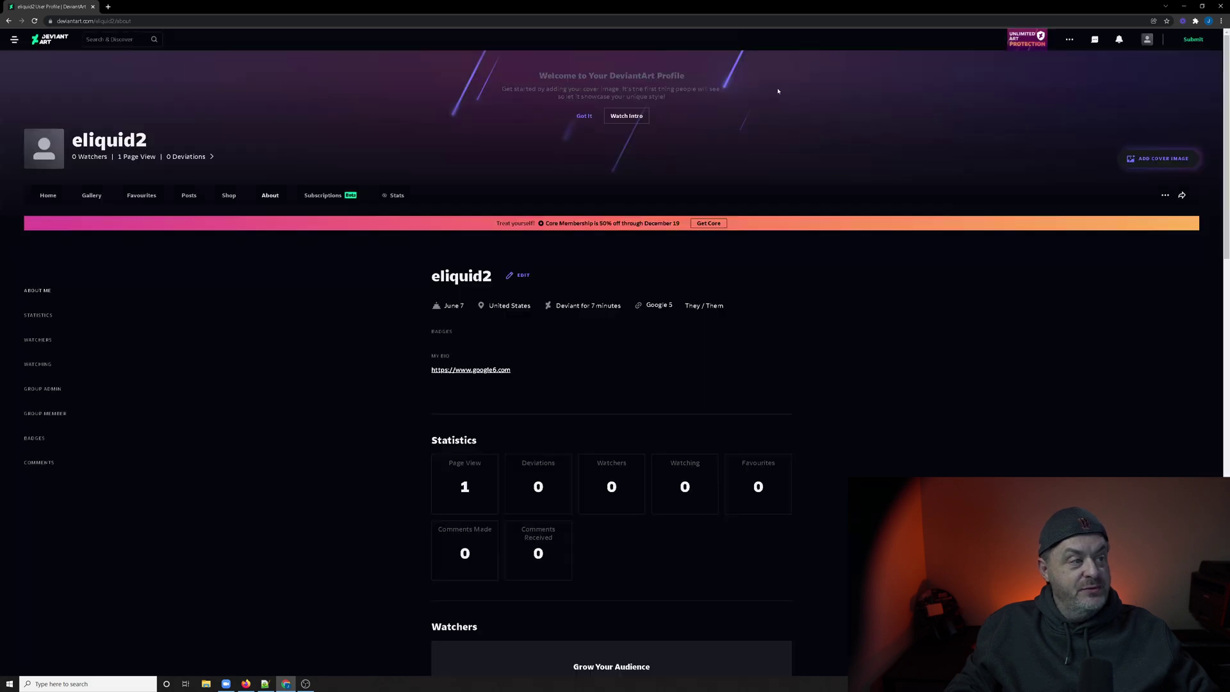
{"action": "scroll", "coordinate": [567, 288], "scroll_direction": "down", "scroll_amount": 2}
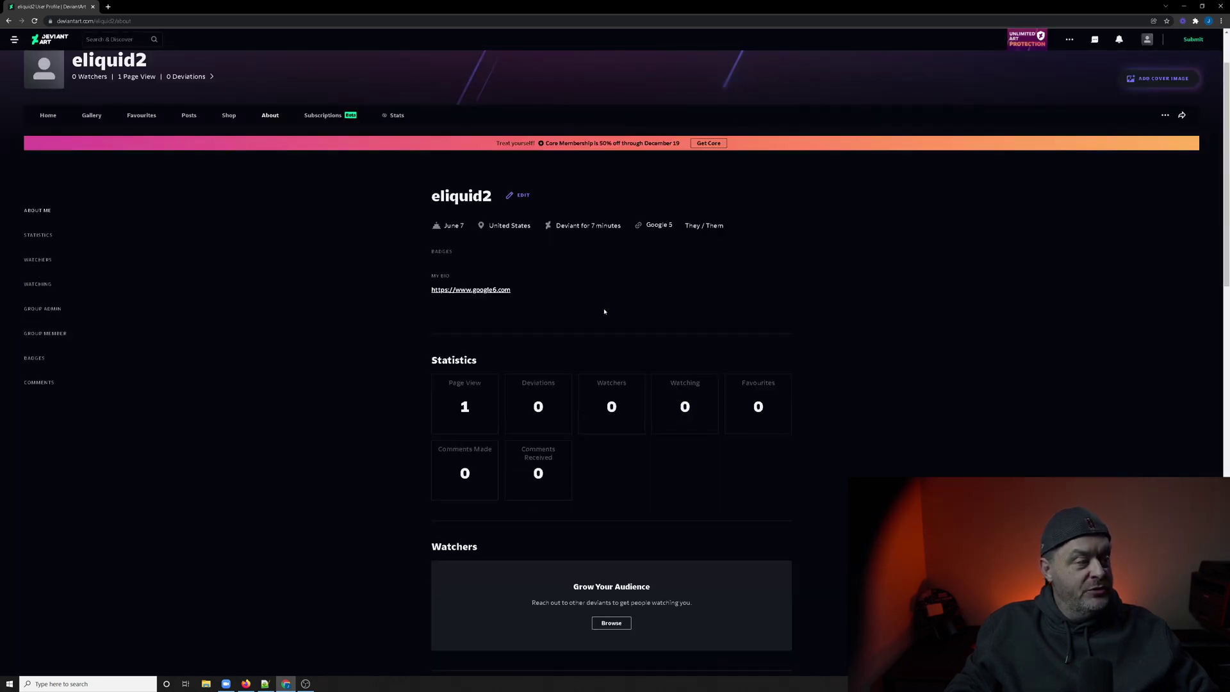